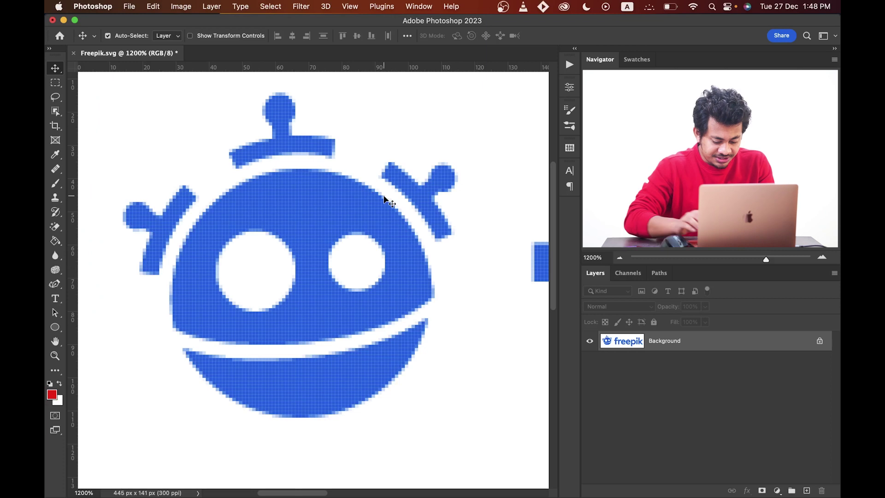
Step: Zoom in and pan over the robot icon to inspect its pixelated edges
scroll(387, 198, up, 3)
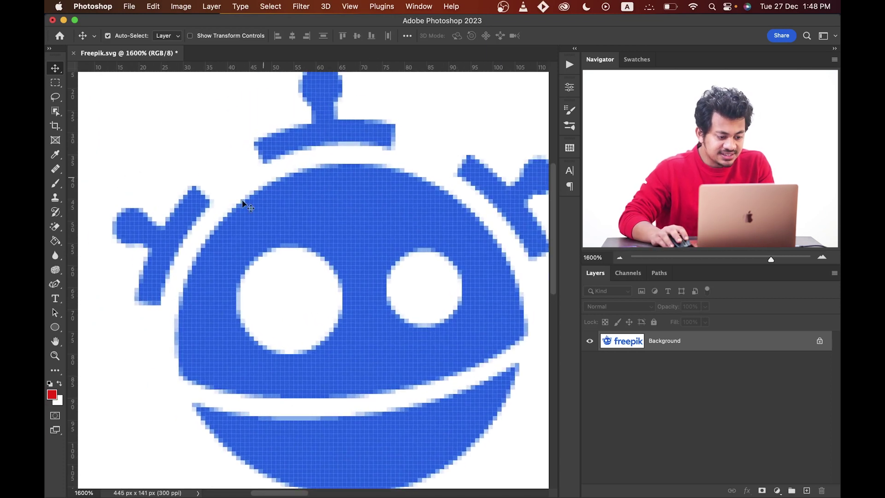
drag(433, 299, 419, 261)
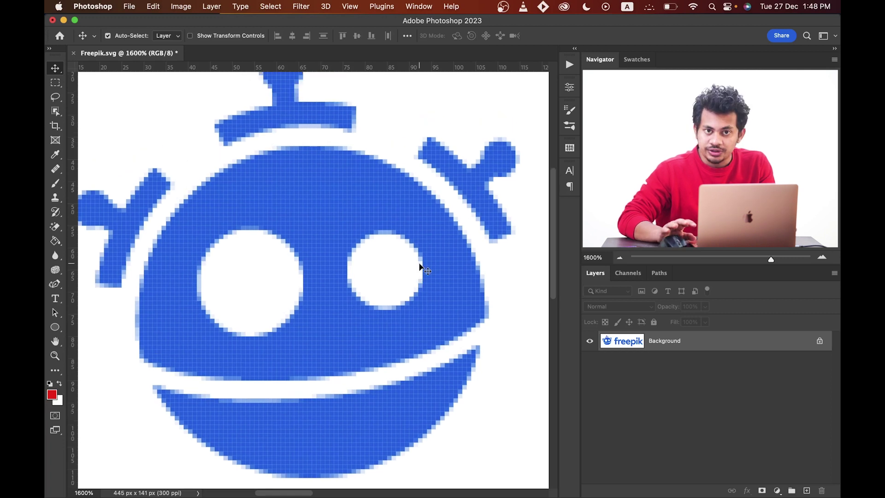
Step: Set the image width to 1000 px (1000 x 317) with Preserve Details 2.0 resampling
click(180, 7)
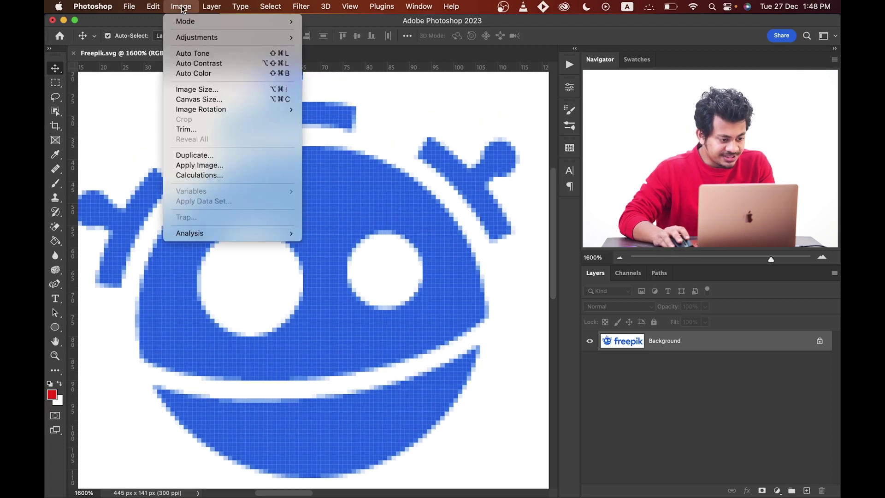
click(203, 90)
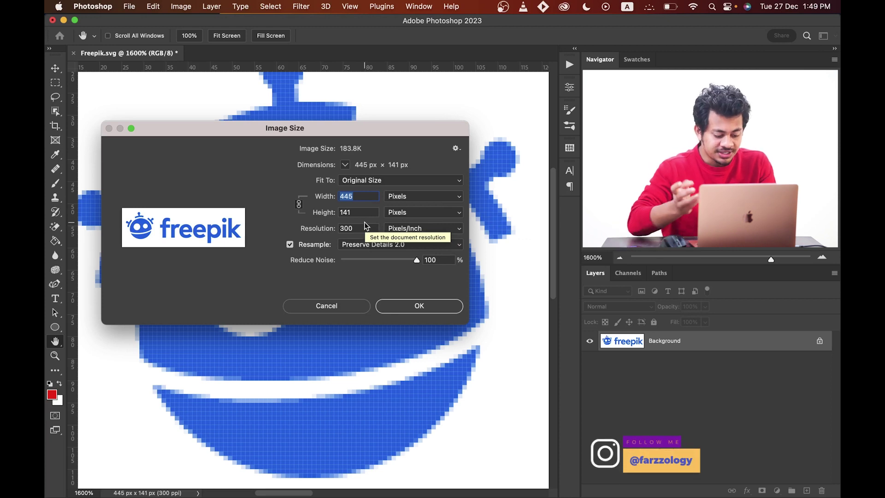
text(300)
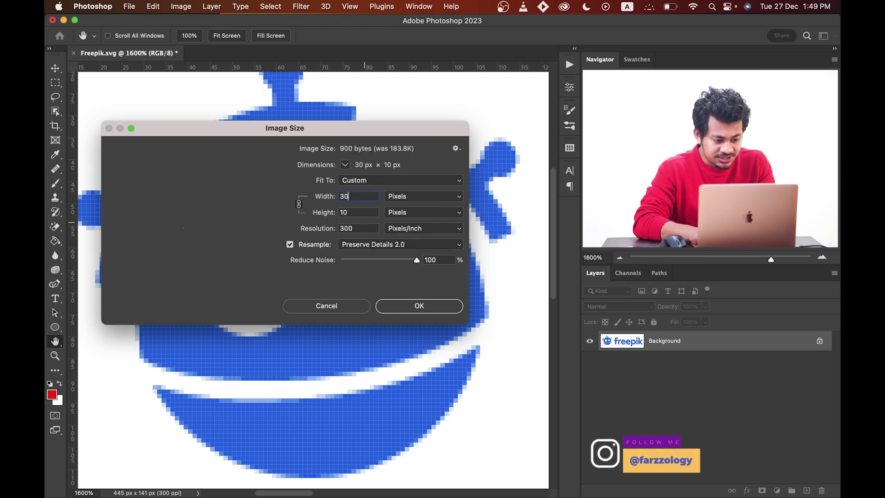
key(BackSpace)
key(BackSpace)
key(BackSpace)
text(10)
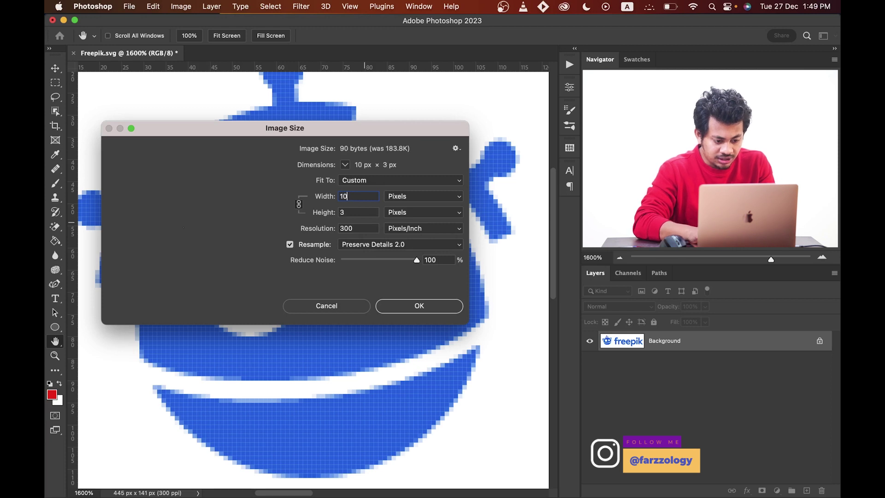
text(00)
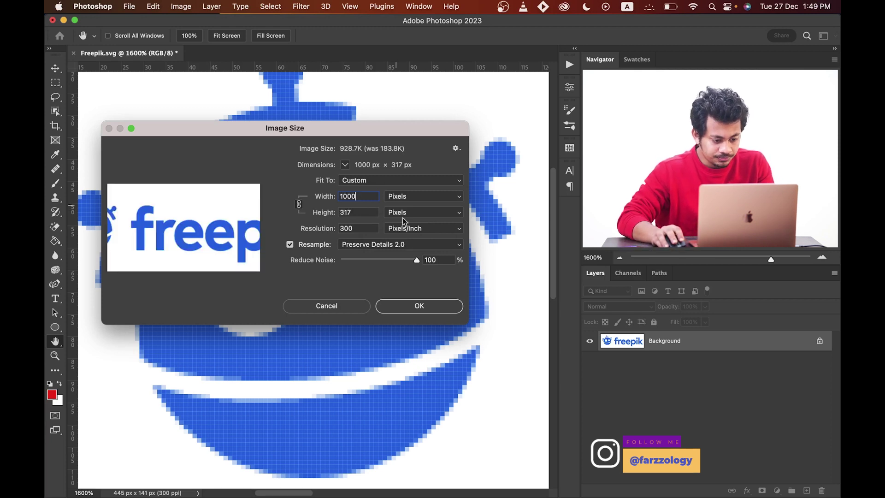
click(379, 246)
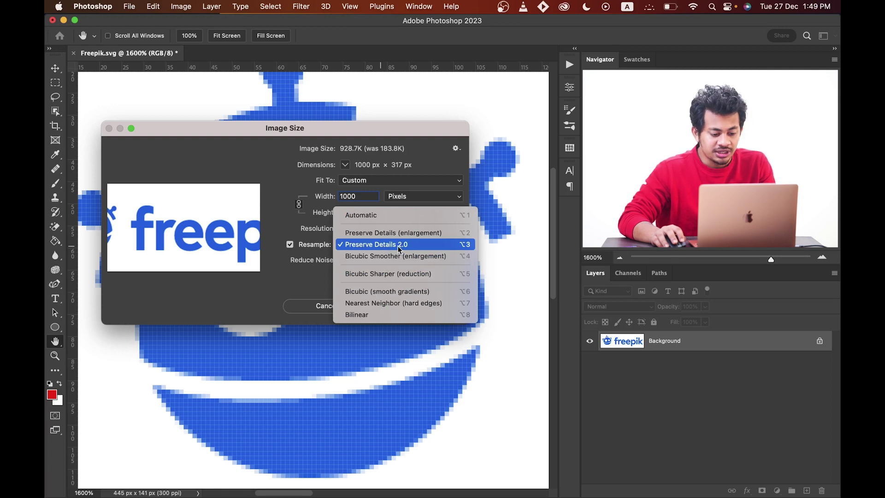
click(399, 249)
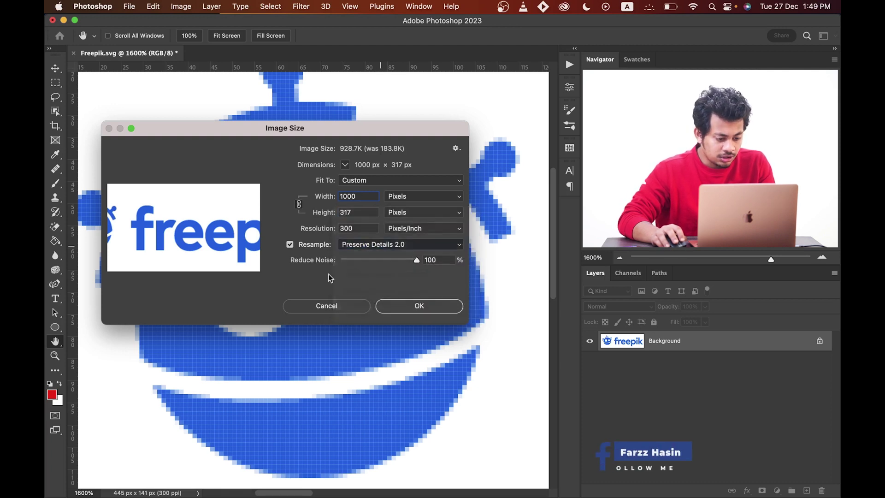
Step: Apply the 1000 px resize, duplicate the Background to Layer 1, and hide the original
click(413, 306)
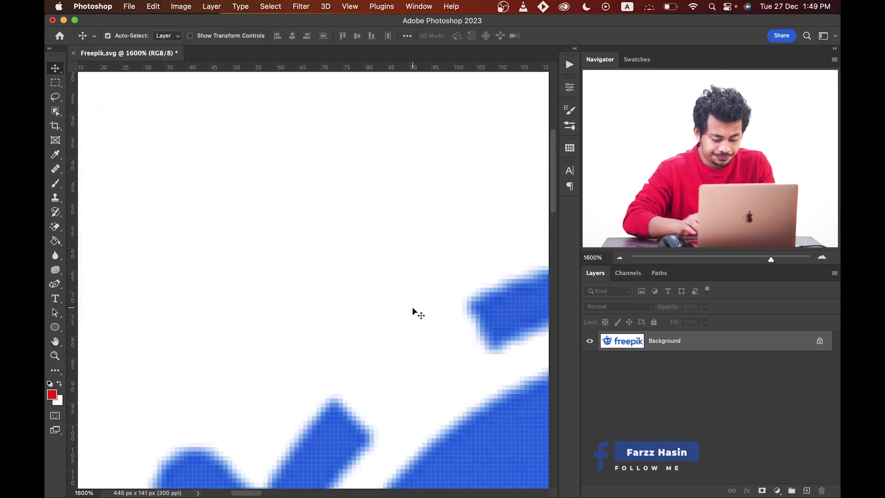
key(super+0)
key(super+=)
key(super+=)
key(super+=)
key(super+=)
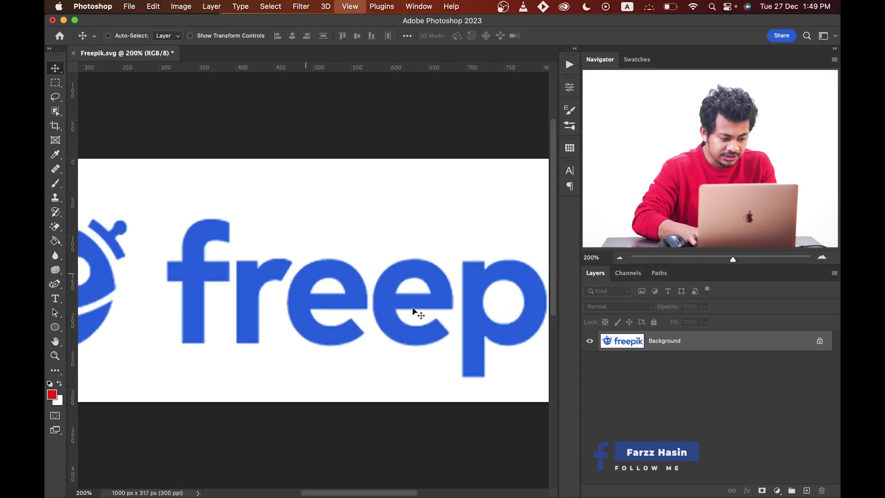
scroll(367, 231, left, 5)
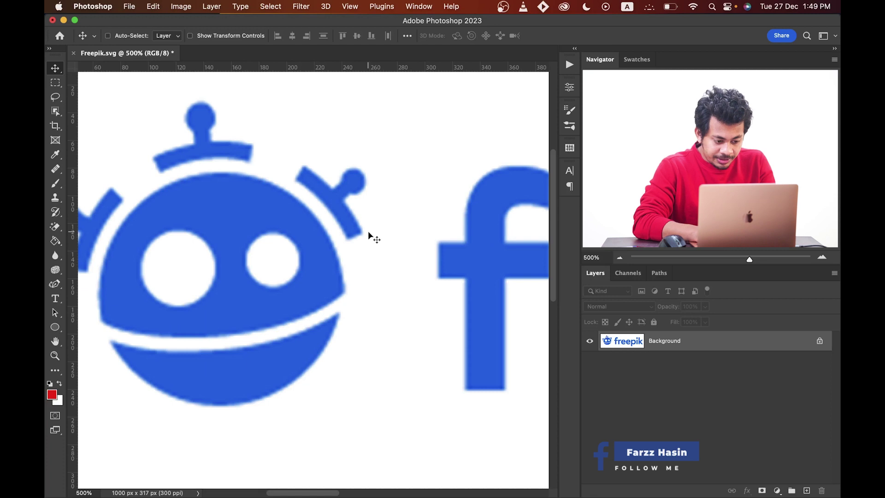
key(super+j)
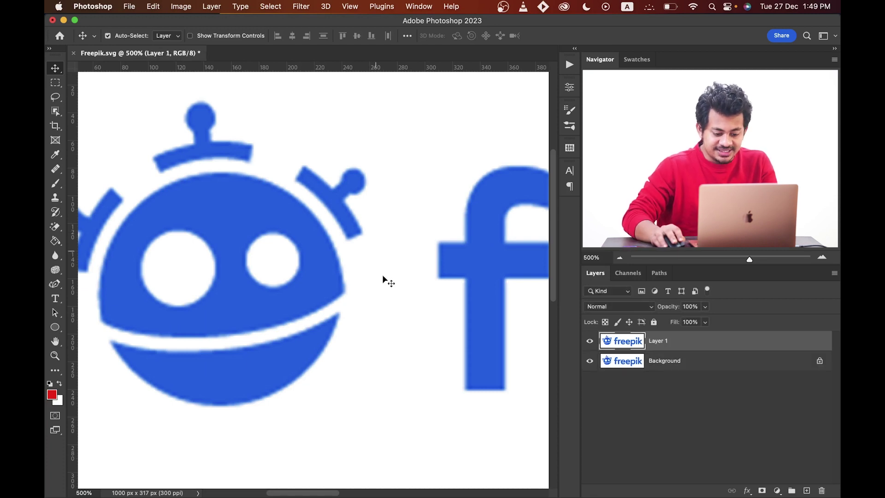
click(589, 361)
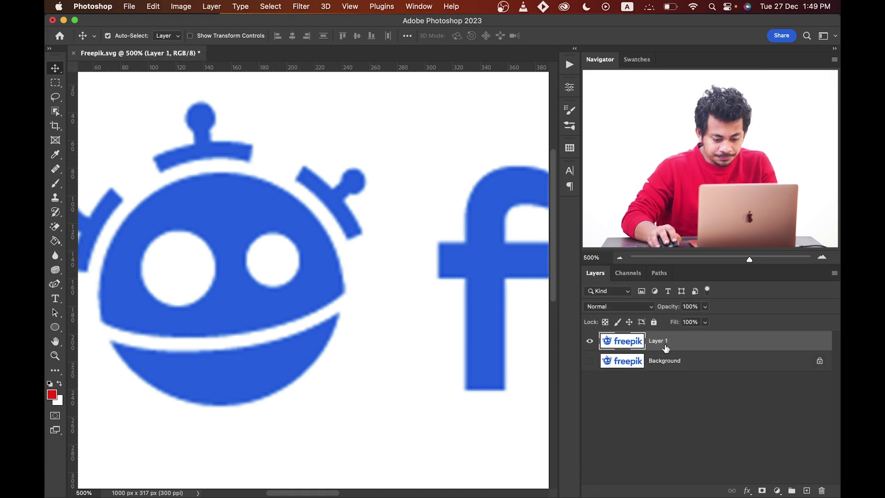
scroll(318, 211, left, 2)
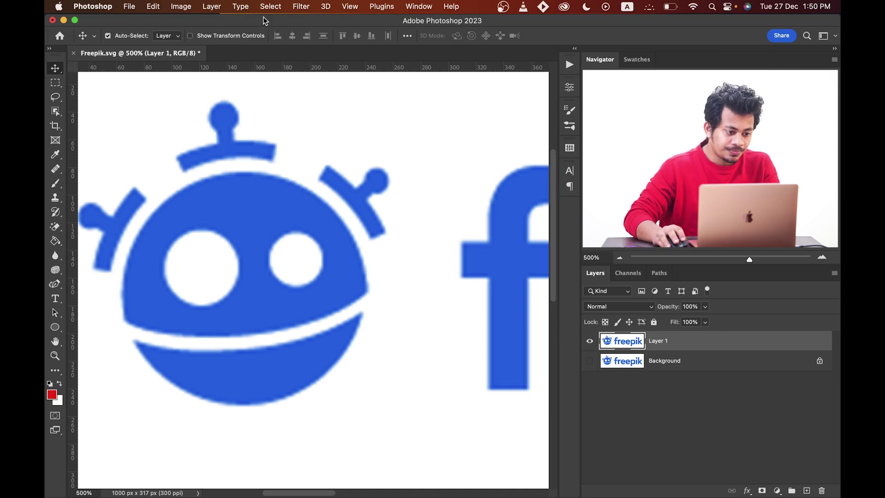
Step: Turn Layer 1 grey with a Black & White adjustment
click(190, 7)
mouse_move(272, 38)
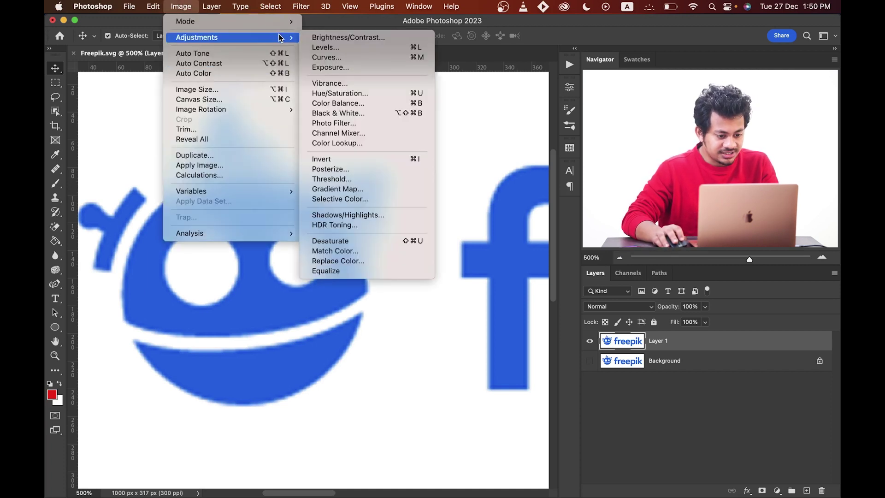
click(377, 115)
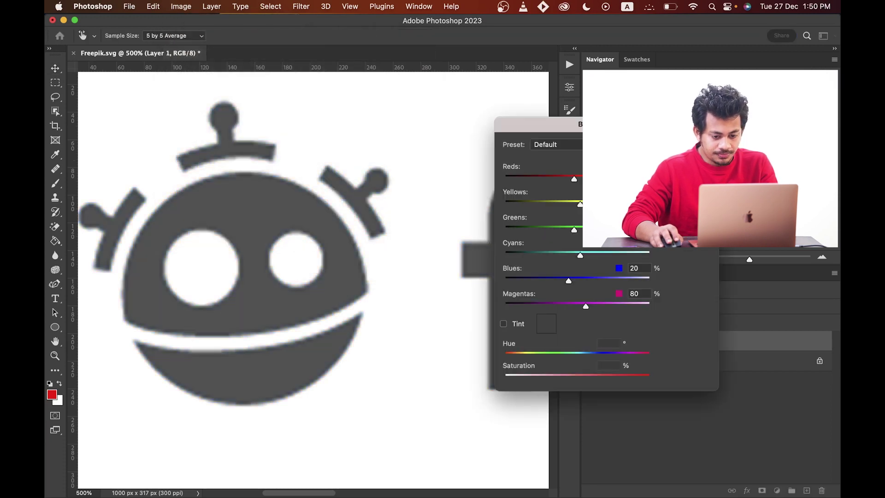
drag(601, 133, 377, 146)
click(463, 159)
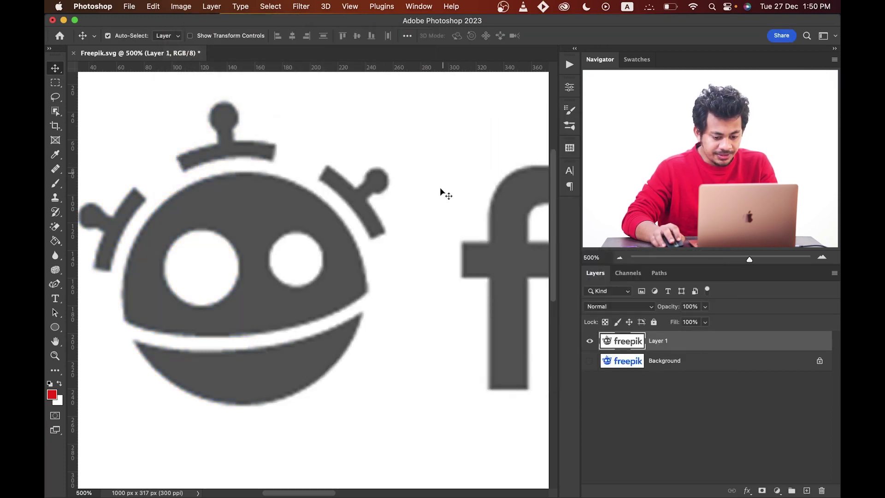
Step: Open Gaussian Blur on Layer 1 and raise the radius to about 1.6 pixels
key(super+equal)
click(302, 8)
mouse_move(355, 145)
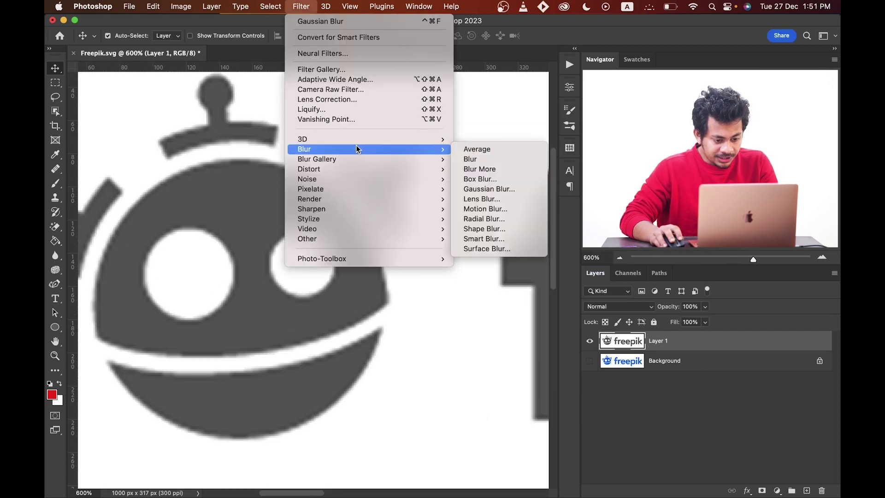
click(467, 188)
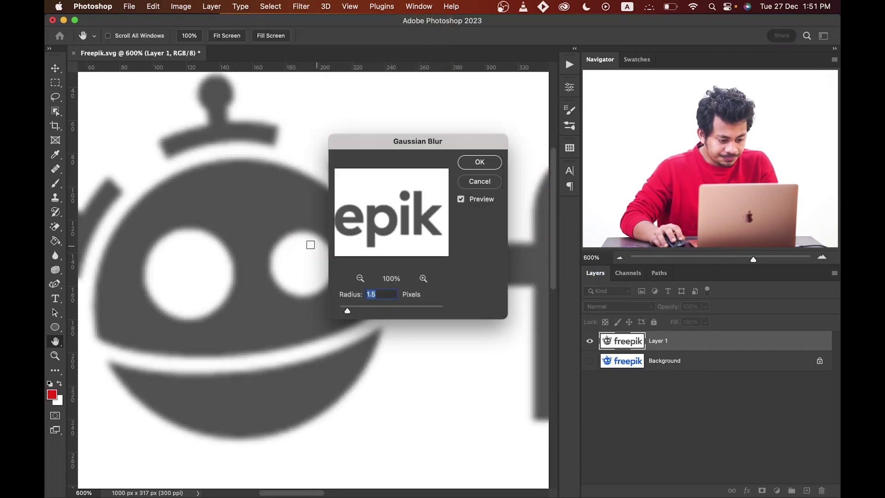
drag(276, 232, 245, 205)
key(super+equal)
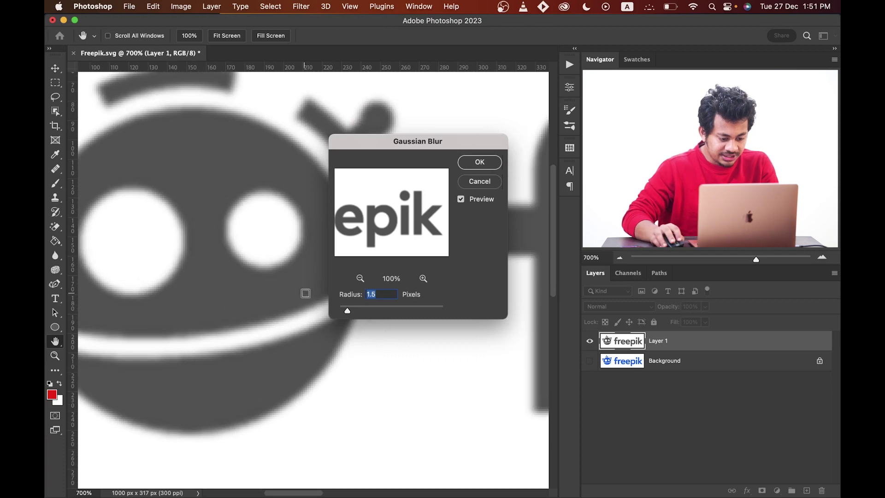
drag(346, 311, 313, 303)
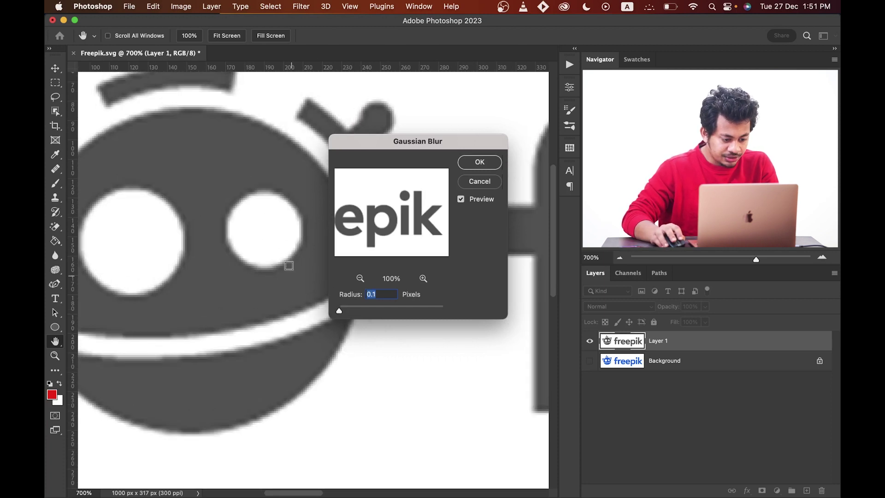
drag(293, 236, 283, 236)
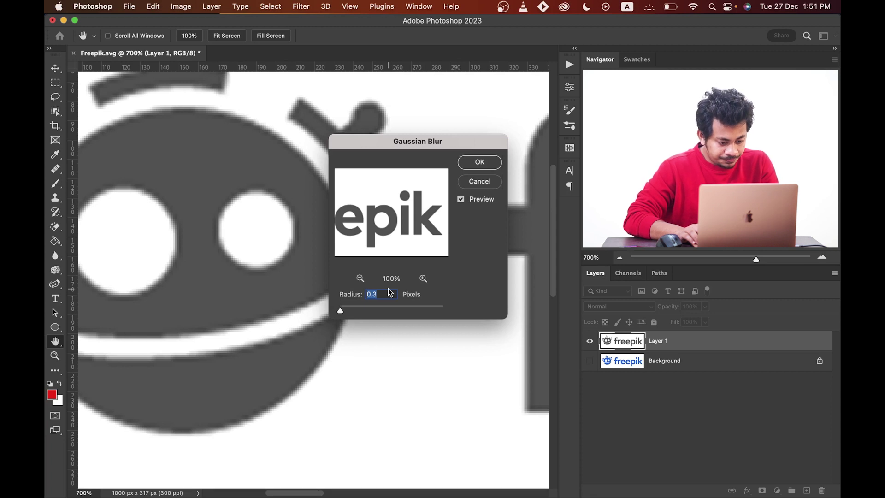
key(Up)
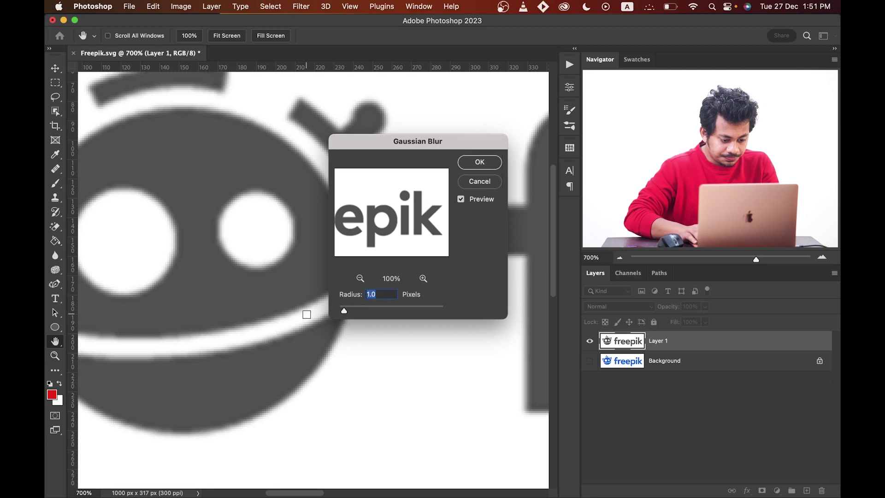
key(Up)
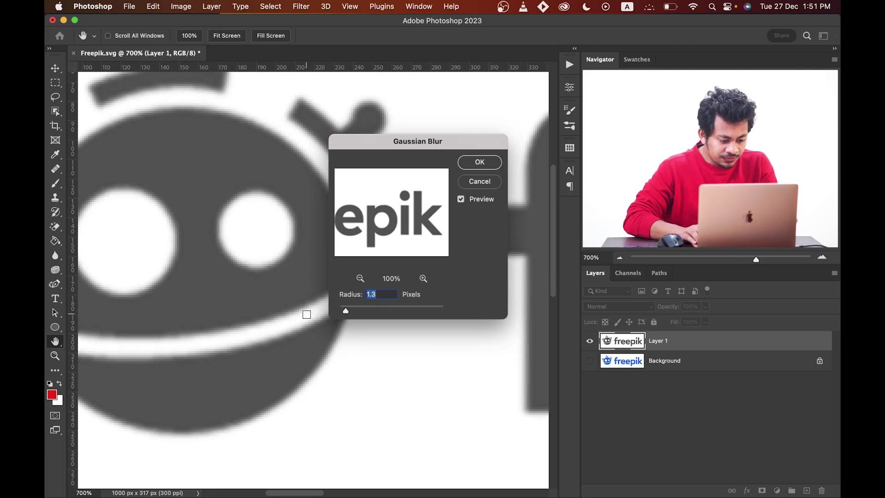
key(Up)
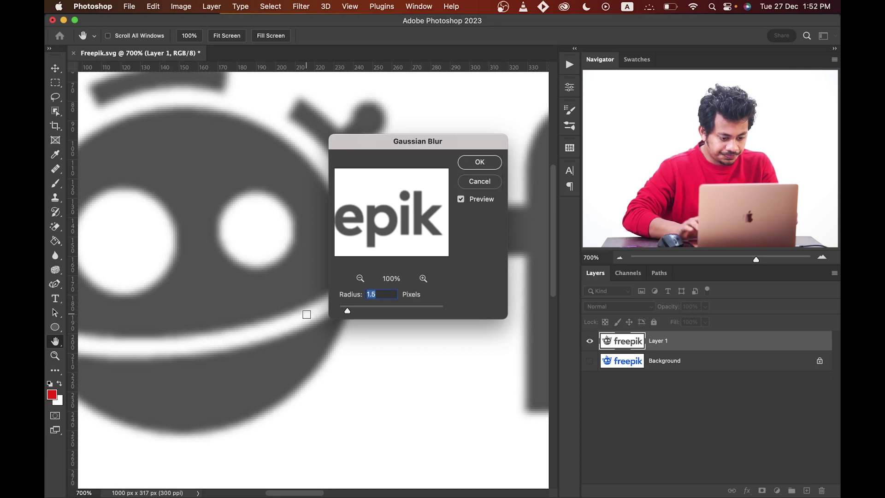
Step: Compare the blur preview on and off, then apply the 1.6 px Gaussian Blur
click(461, 199)
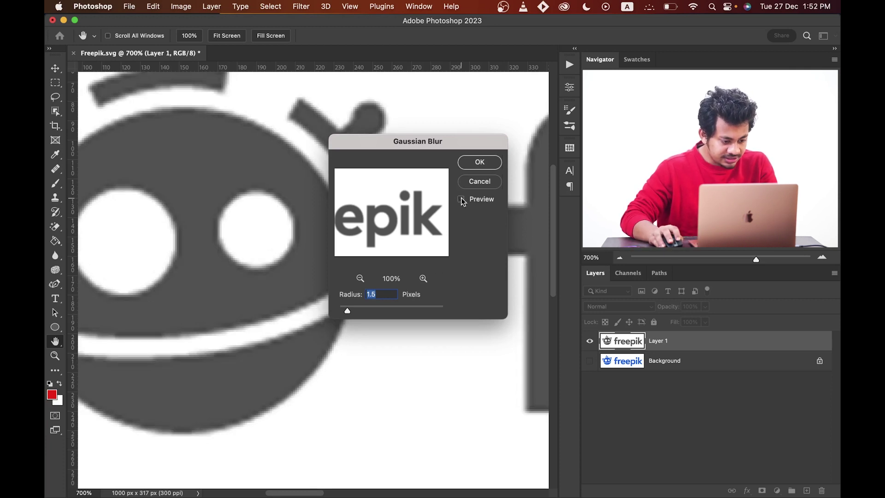
click(461, 200)
click(461, 199)
click(461, 199)
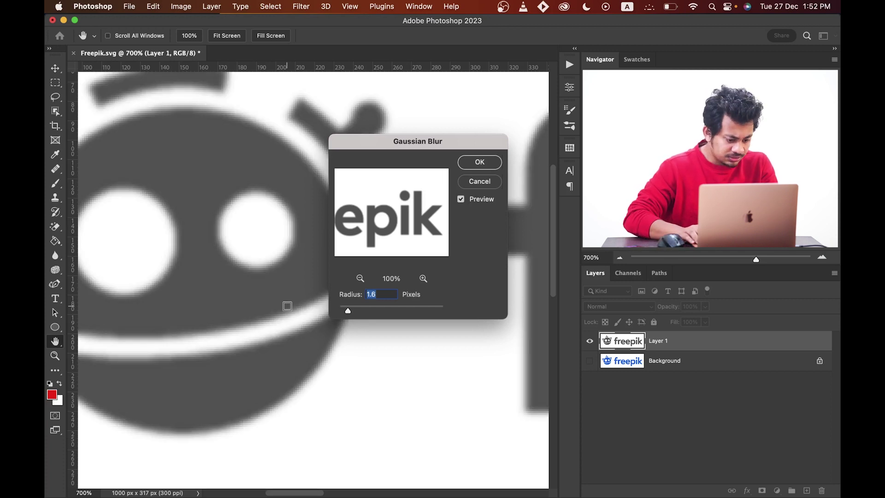
click(470, 169)
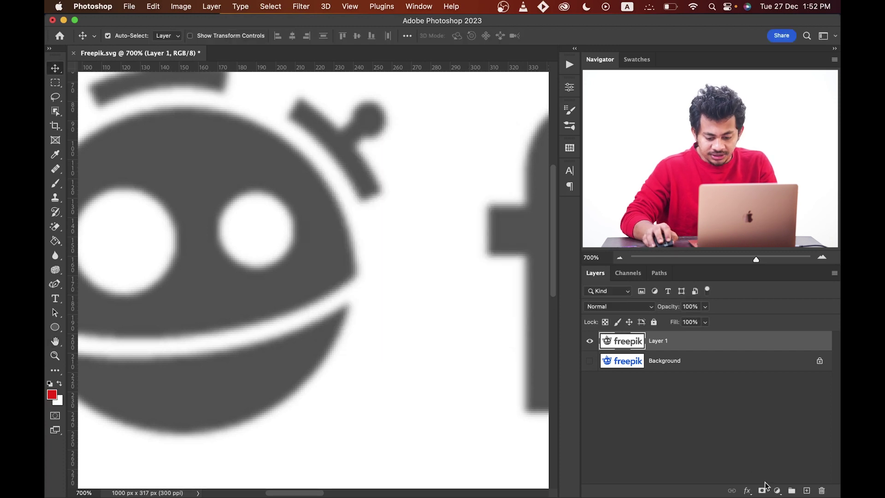
Step: Add a Curves adjustment layer and pull its black and white points inward
click(775, 490)
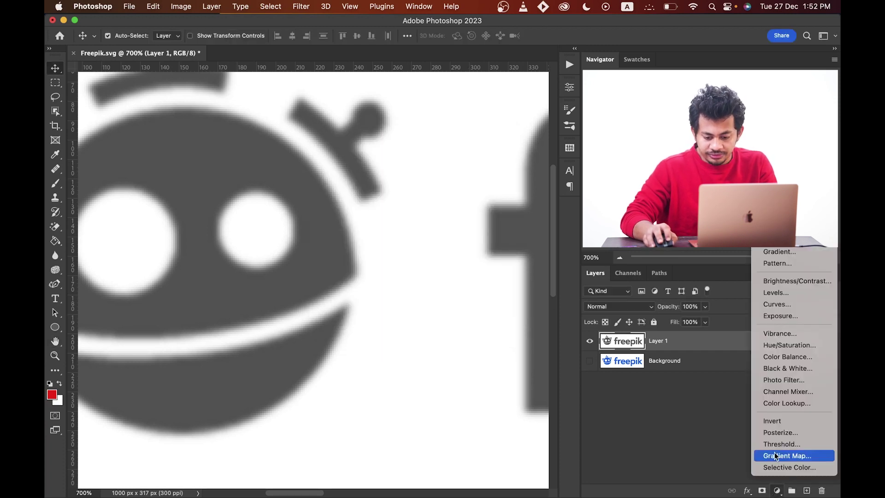
click(783, 304)
drag(324, 235, 301, 227)
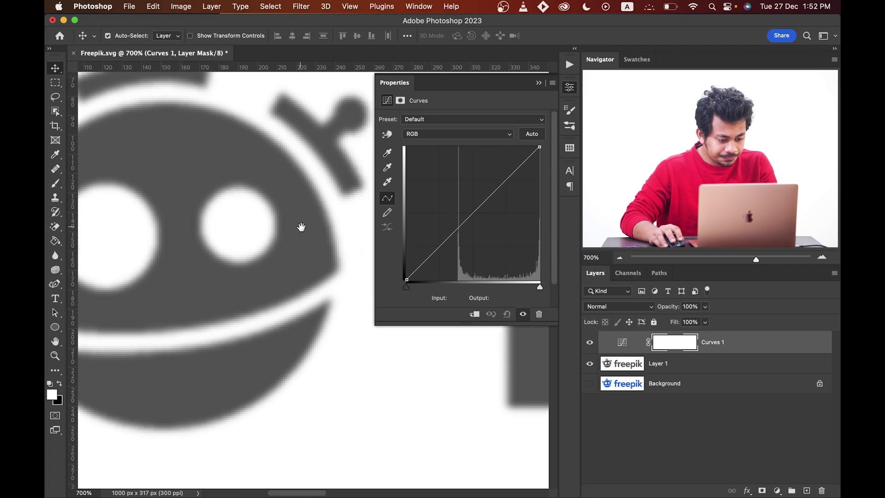
click(407, 288)
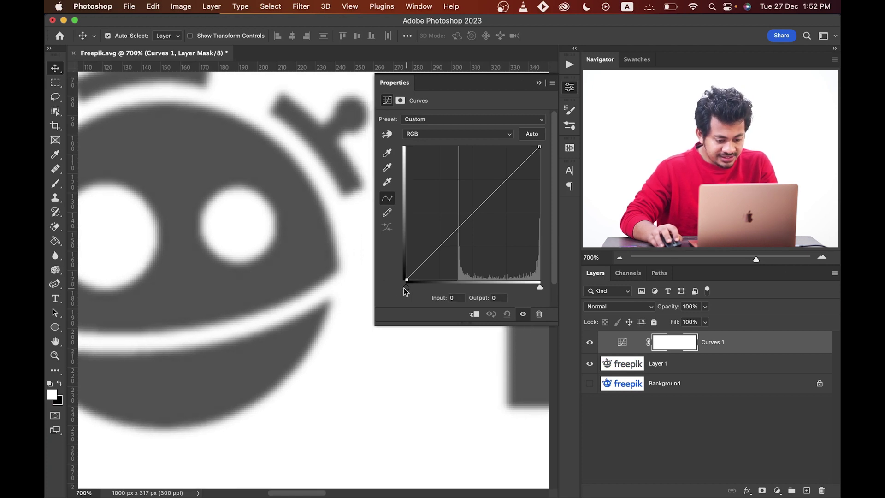
drag(405, 289, 446, 288)
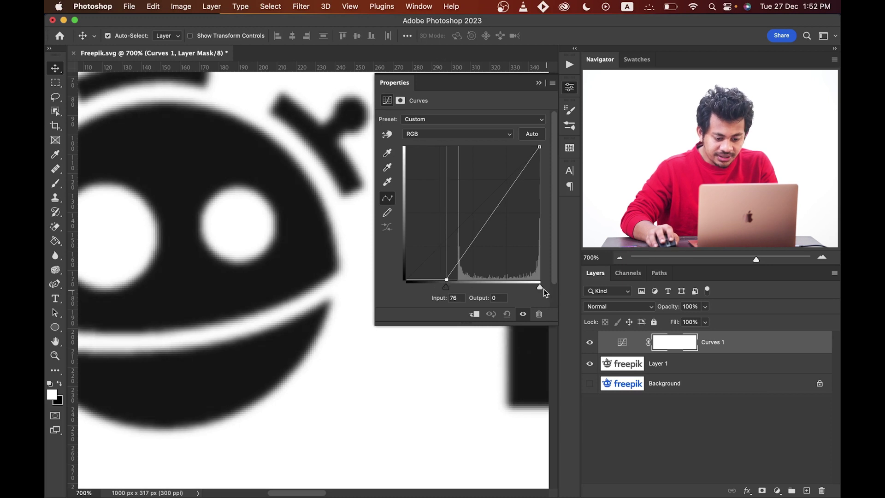
click(541, 287)
drag(540, 286, 463, 286)
click(445, 286)
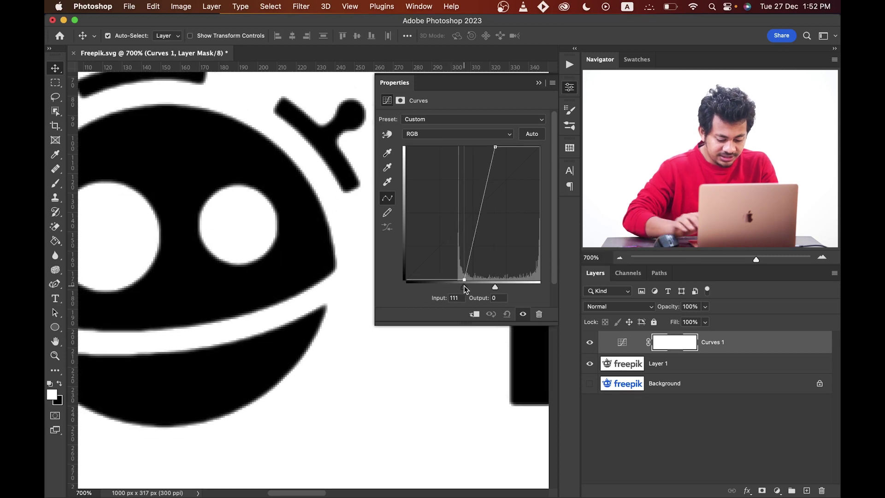
Step: Fine-tune the black point to steepen the curve until the logo edges look crisp
key(super+minus)
key(super+minus)
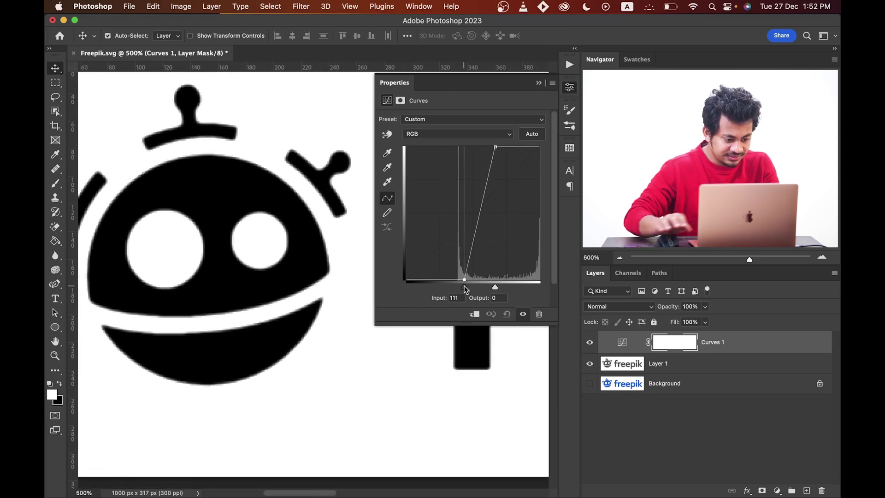
drag(305, 282, 312, 271)
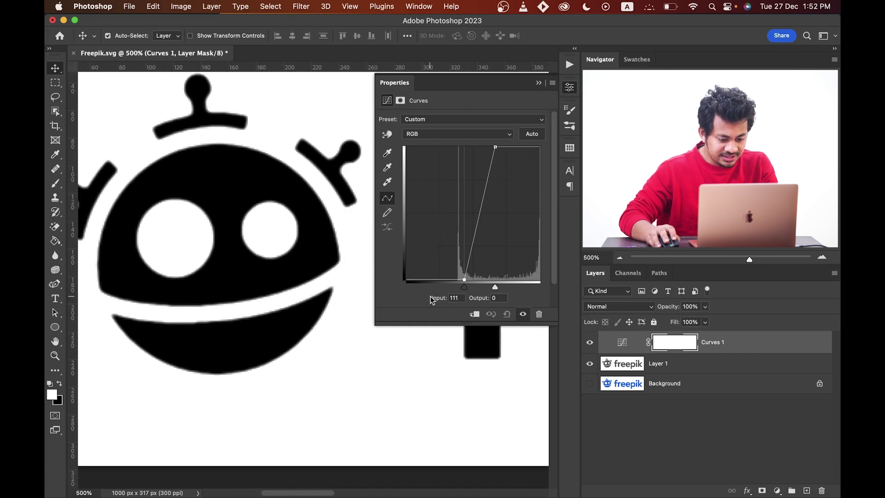
drag(464, 287, 491, 280)
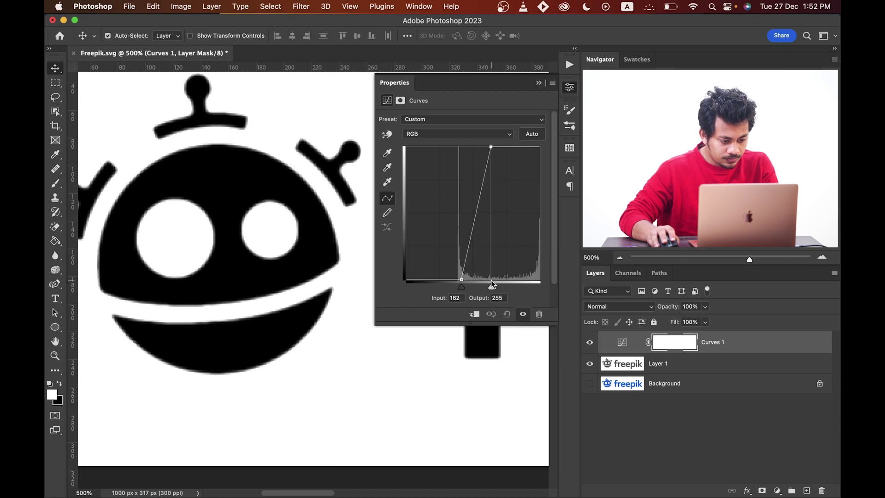
key(super+plus)
key(super+plus)
key(super+plus)
key(super+plus)
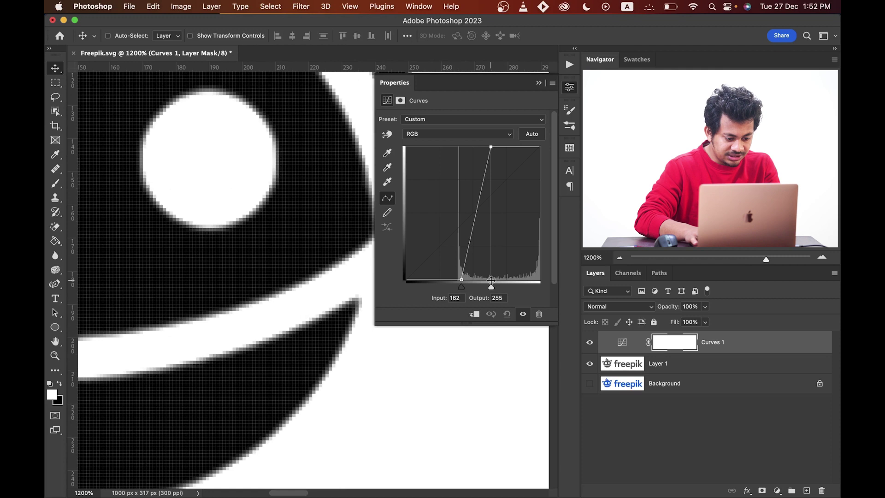
key(super+minus)
key(super+minus)
key(super+minus)
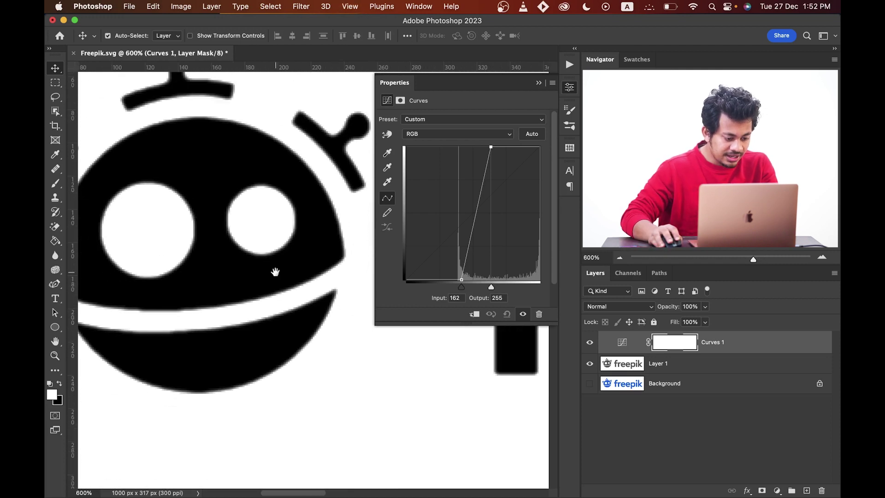
drag(275, 272, 314, 278)
drag(461, 286, 486, 285)
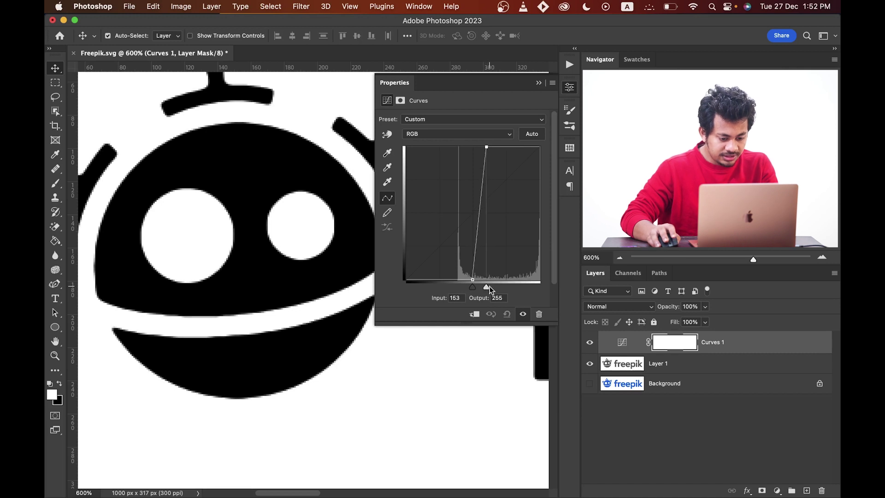
Step: Compare with Curves hidden, then merge Curves 1 and Layer 1 into one layer
click(570, 87)
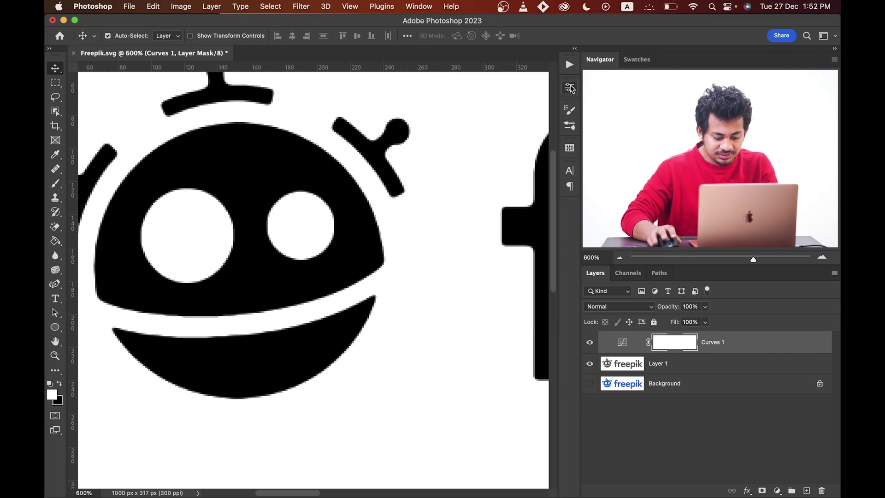
key(super+0)
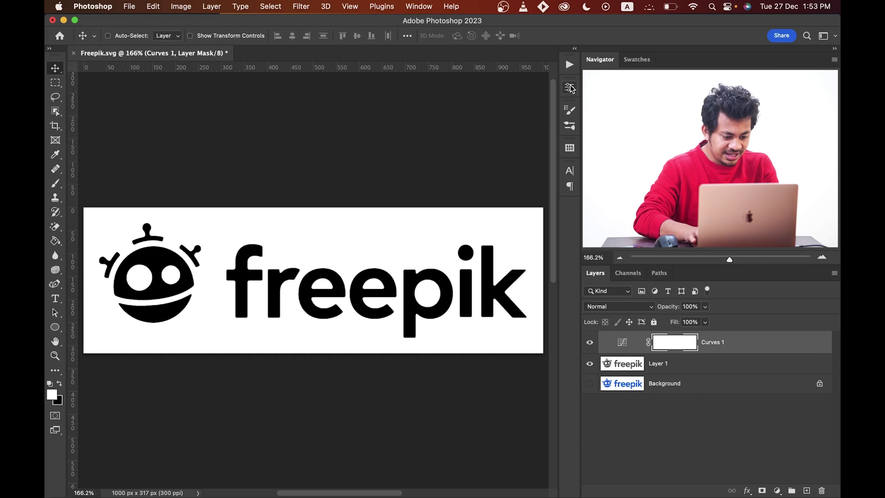
click(590, 345)
click(589, 345)
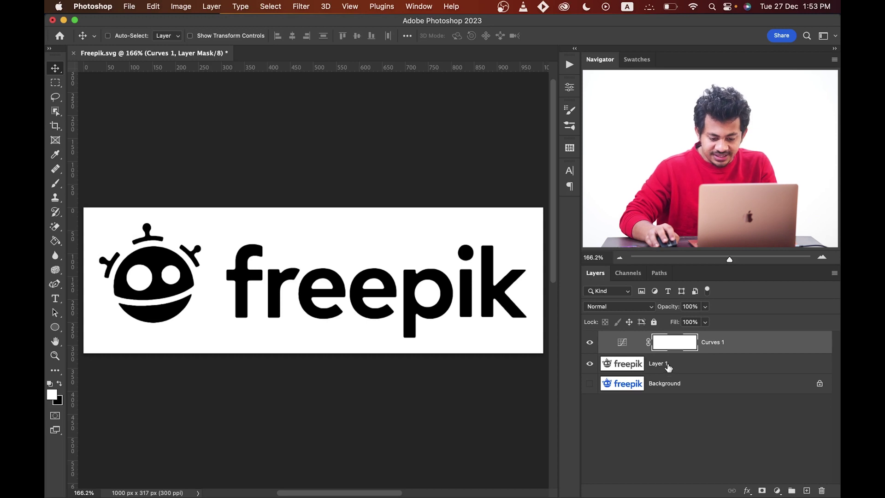
click(668, 366)
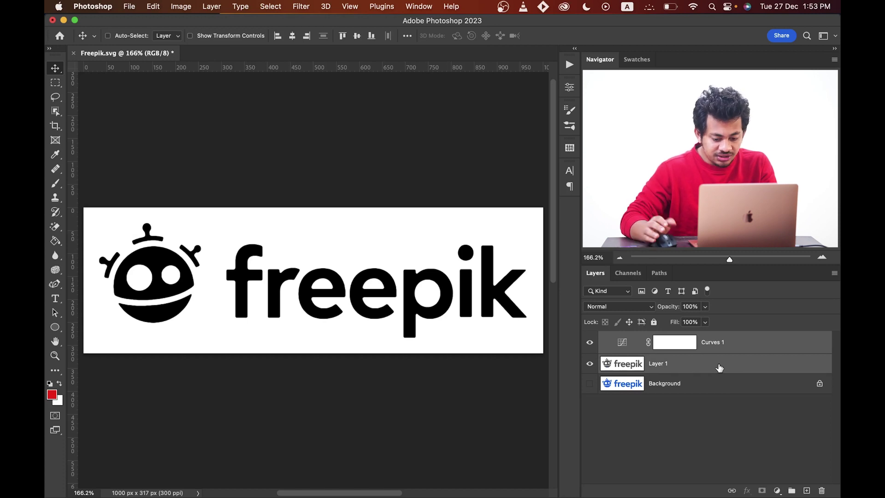
key(super+e)
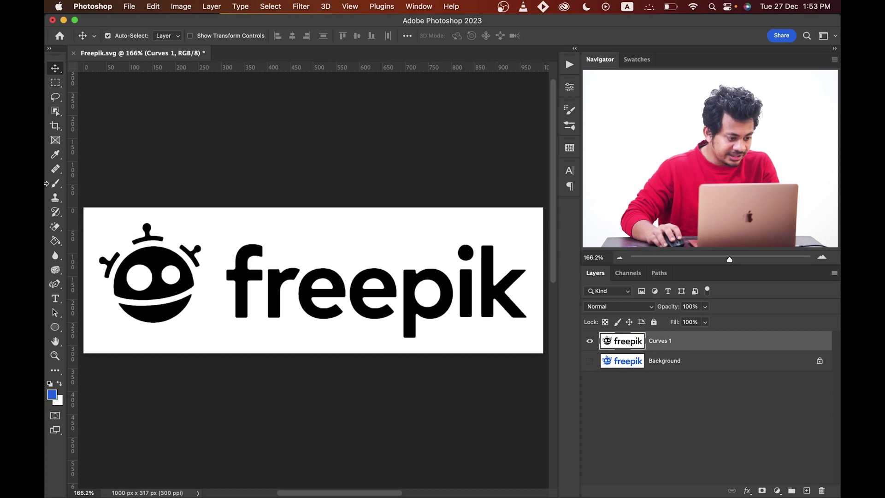
Step: Erase the white in both robot eyes and the e and p holes with the Magic Eraser
drag(55, 226, 96, 247)
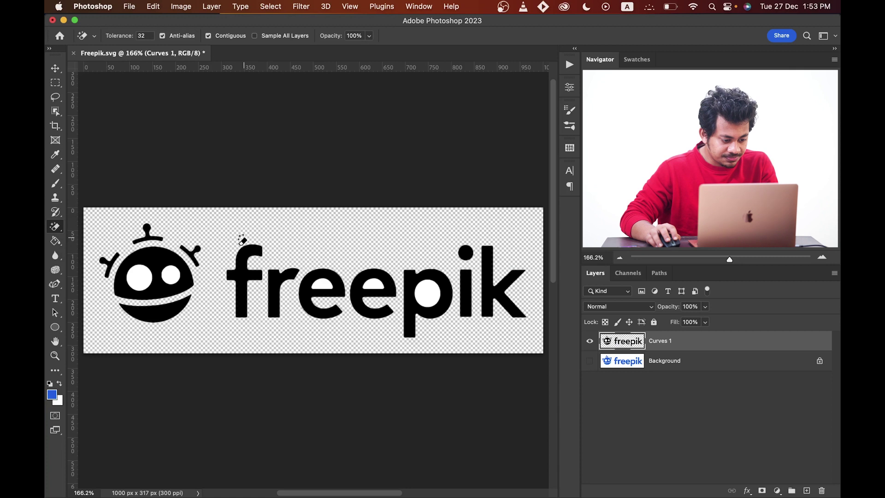
click(170, 275)
click(137, 272)
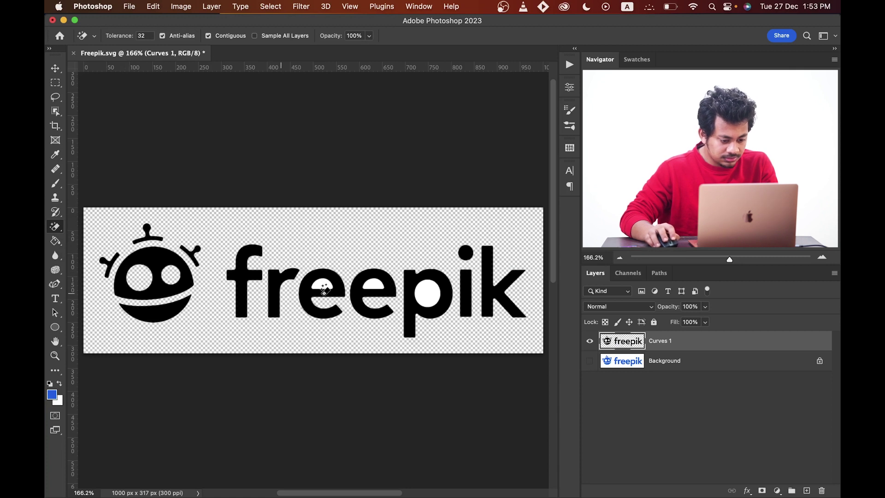
click(318, 279)
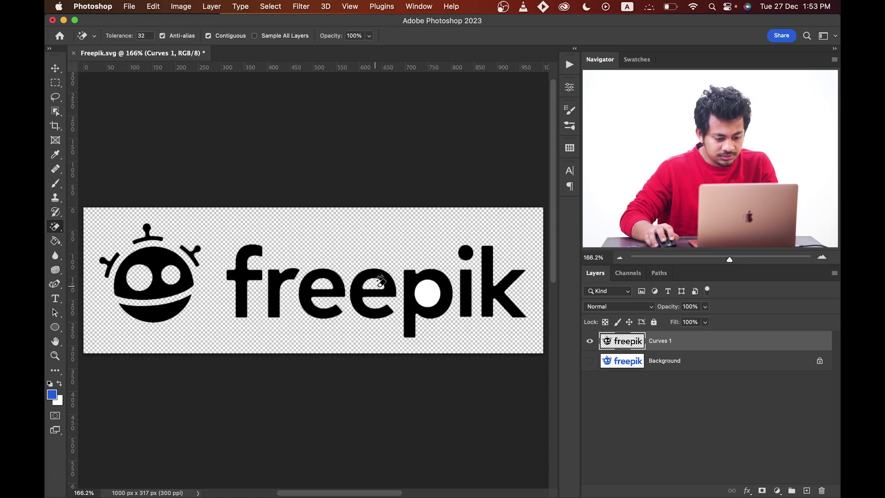
click(429, 291)
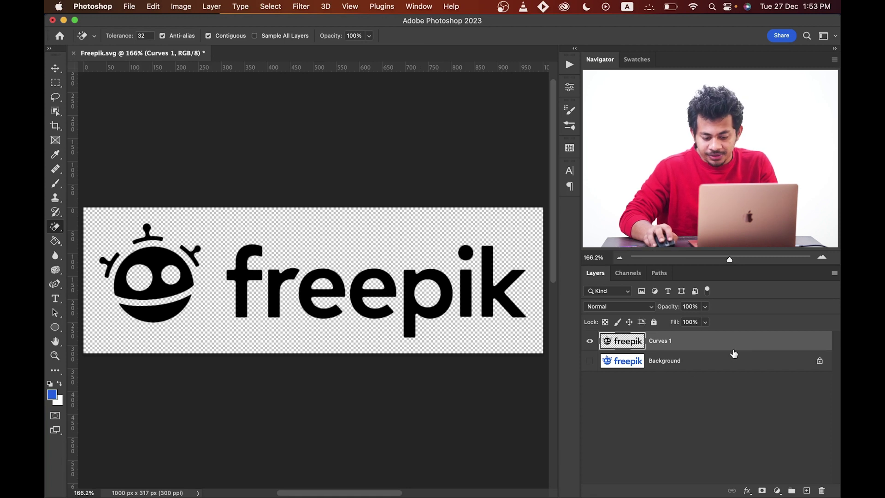
Step: Show the Background layer and toggle Curves 1 visibility to compare with the original
click(590, 361)
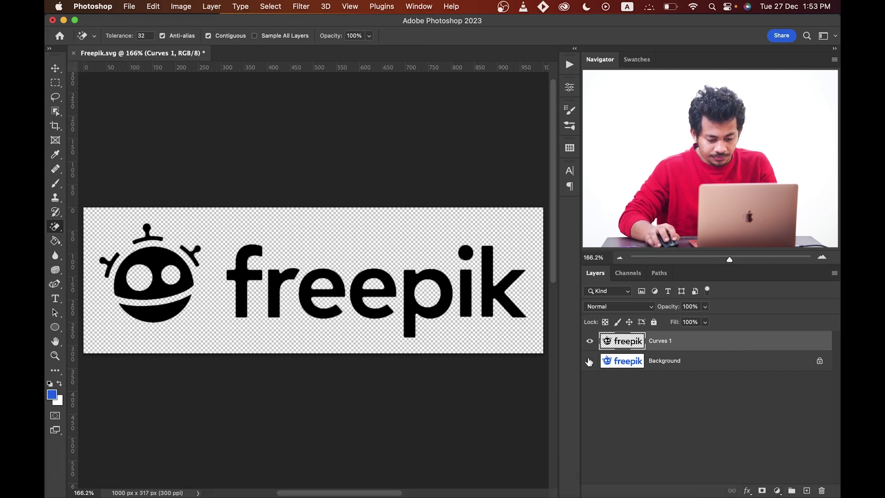
click(589, 340)
click(648, 362)
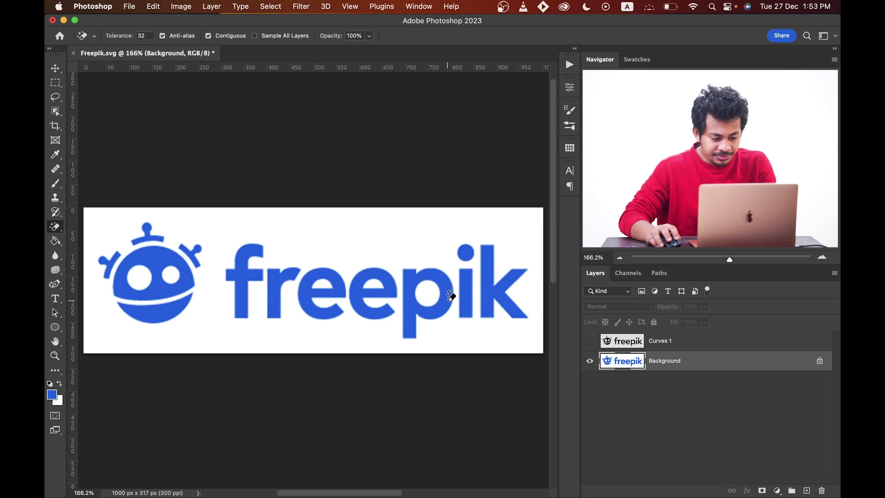
key(i)
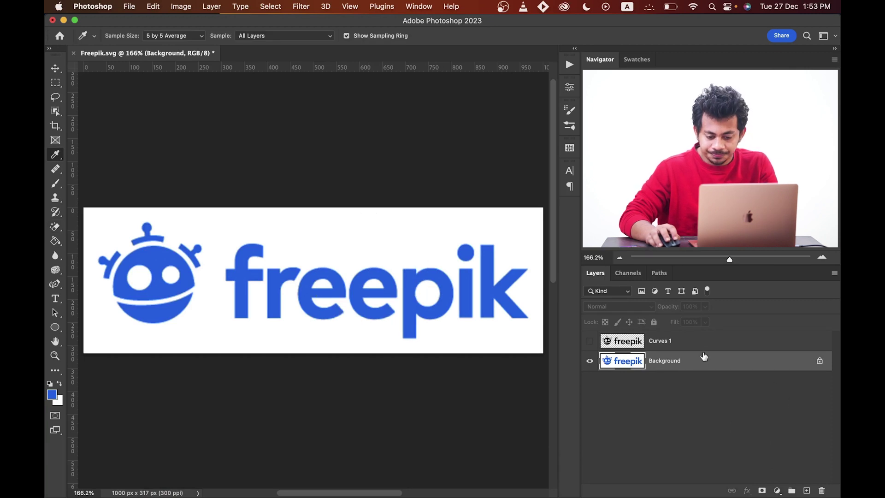
click(625, 346)
click(589, 341)
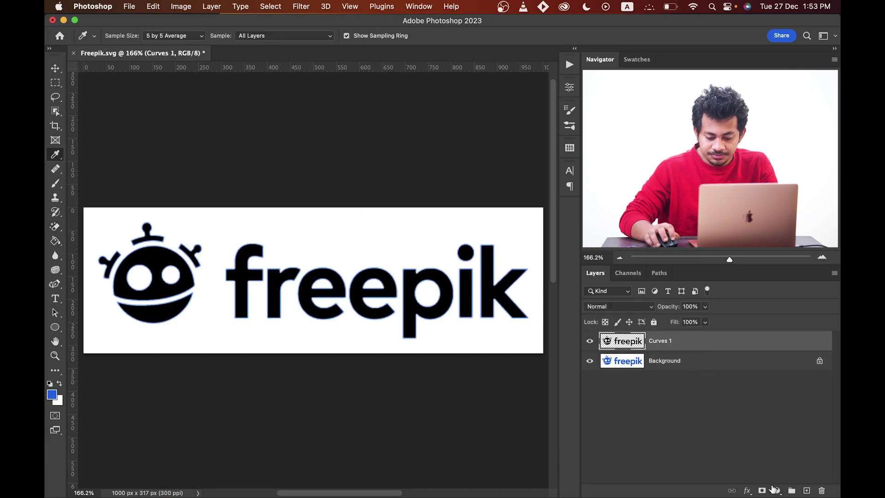
Step: Add a Solid Color fill layer in blue #1273eb
click(775, 490)
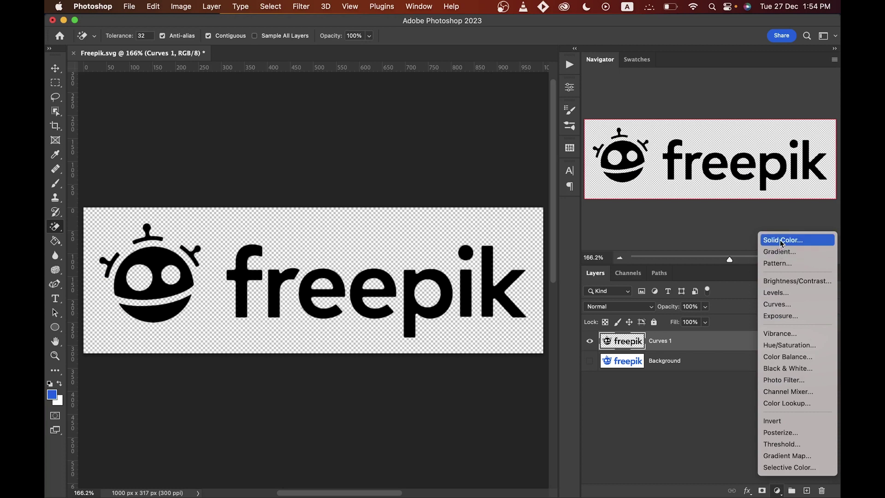
click(782, 240)
drag(581, 289, 326, 157)
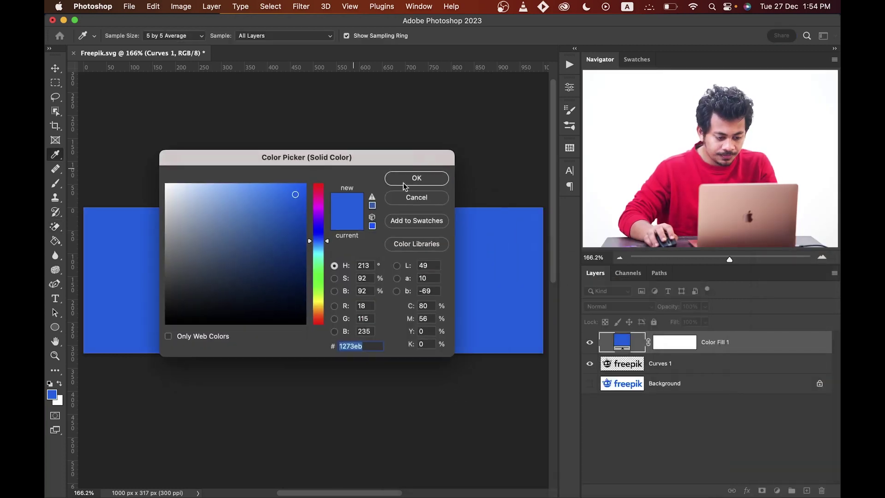
click(414, 179)
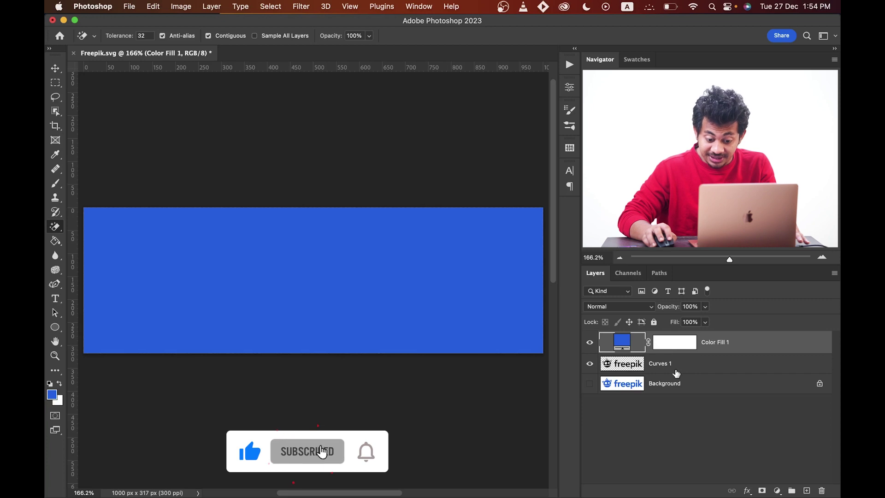
Step: Clip the blue Color Fill 1 layer to the Curves 1 logo layer
alt+click(668, 352)
right_click(777, 348)
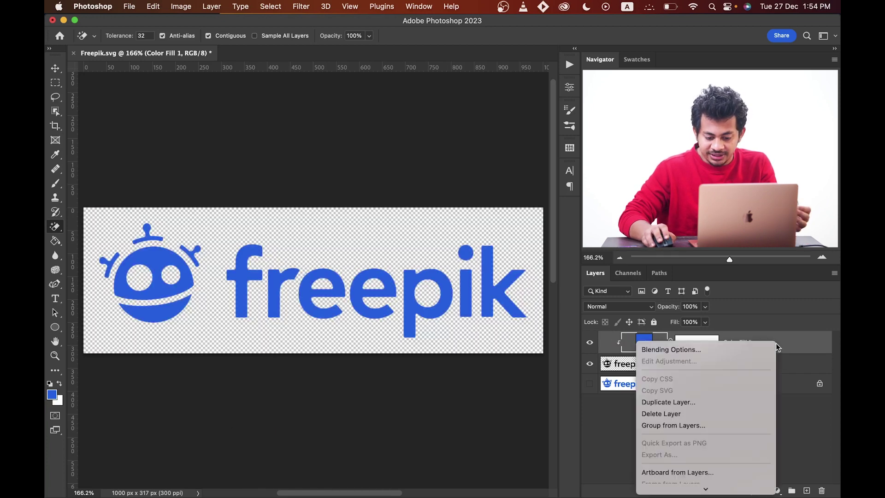
scroll(737, 442, down, 3)
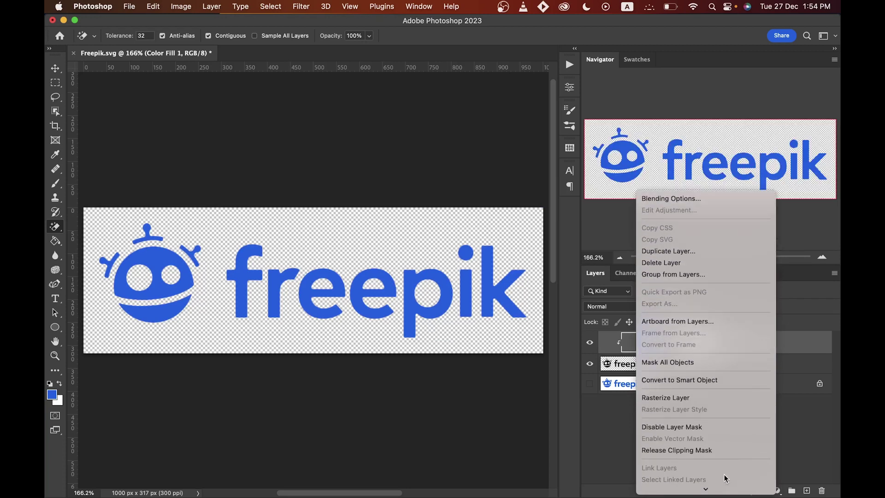
scroll(728, 484, down, 5)
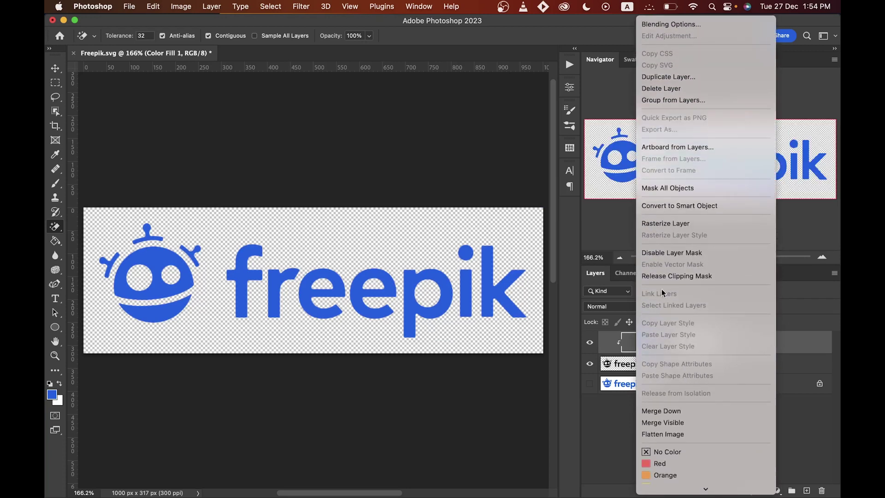
click(687, 277)
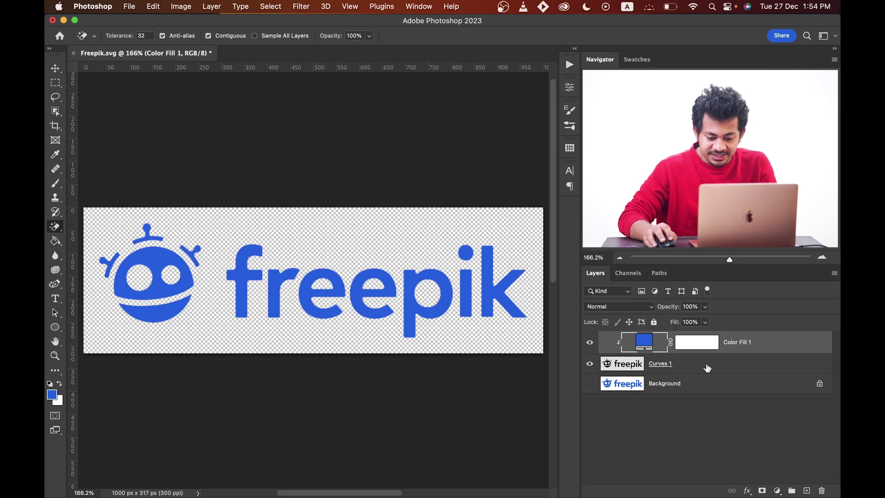
Step: Merge Color Fill 1 and Curves 1 into a single blue logo layer
click(707, 367)
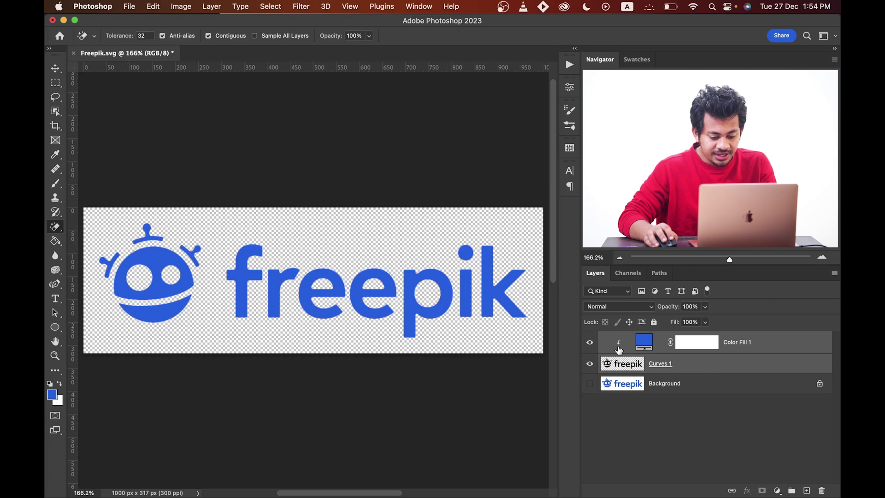
key(super+e)
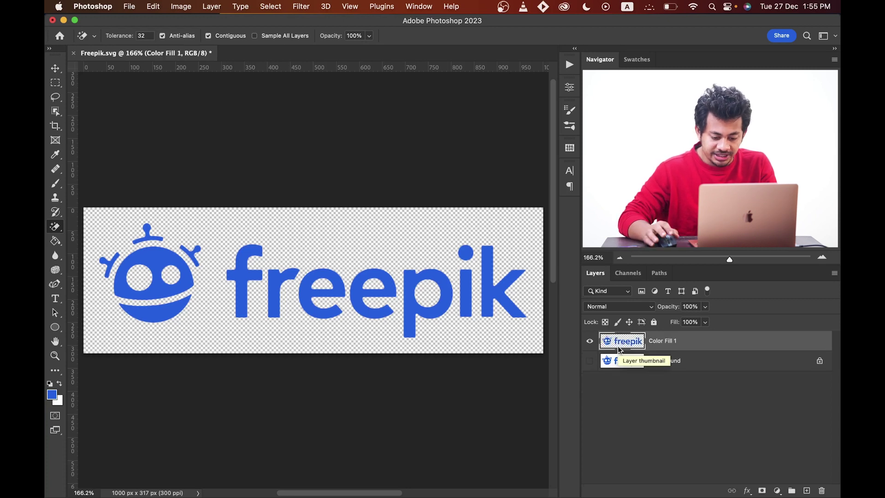
key(super+minus)
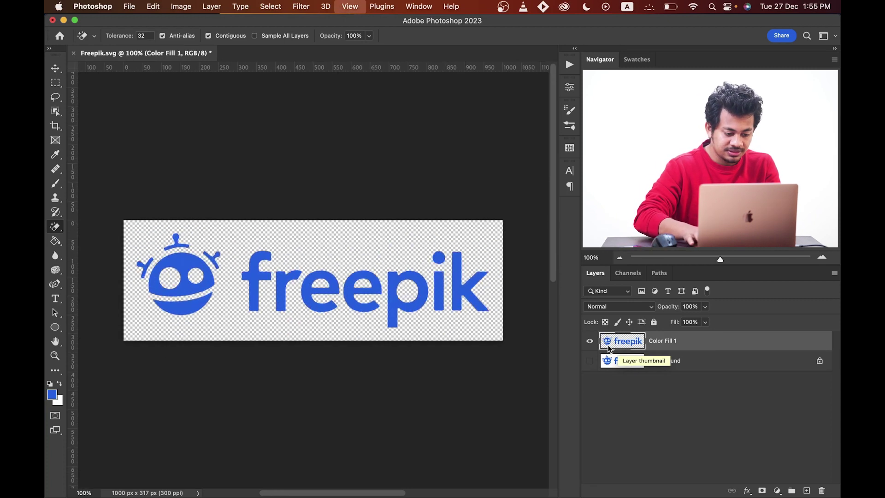
key(super+equal)
key(super+equal)
Step: Zoom in on the robot icon and toggle the Background to check edges on transparency
scroll(316, 286, left, 5)
key(super+equal)
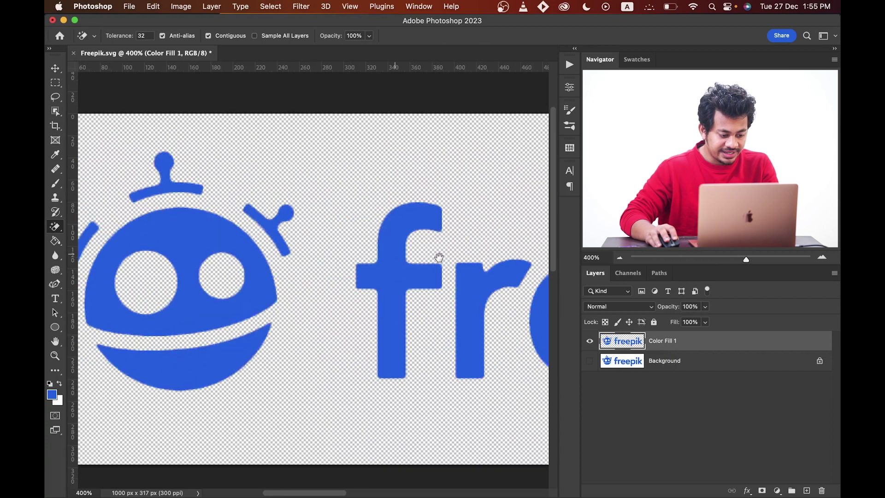
scroll(438, 257, left, 3)
click(589, 360)
click(590, 360)
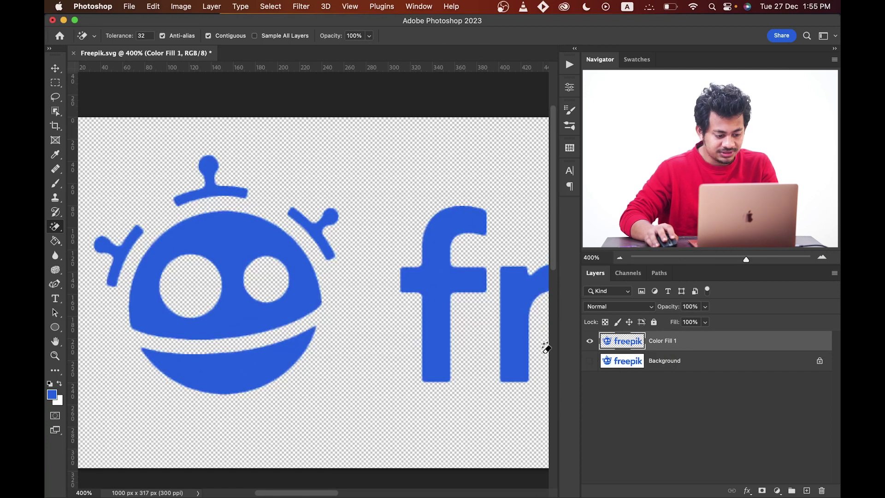
key(super+0)
key(super+equal)
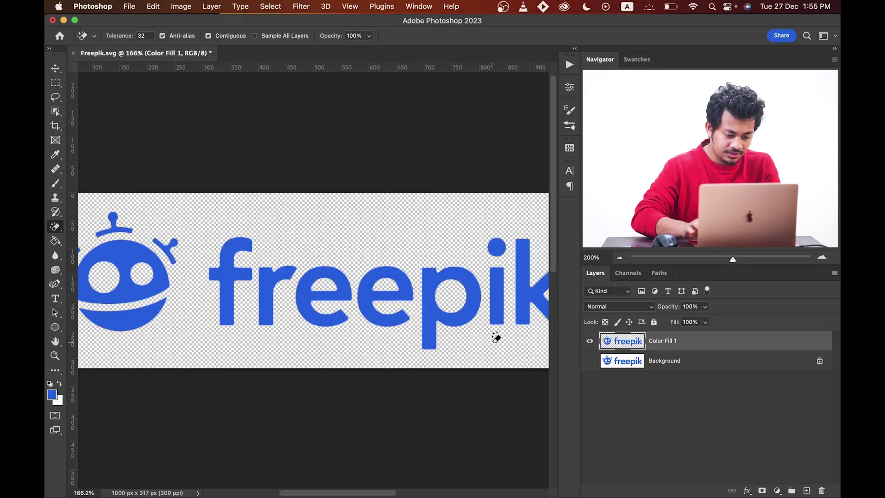